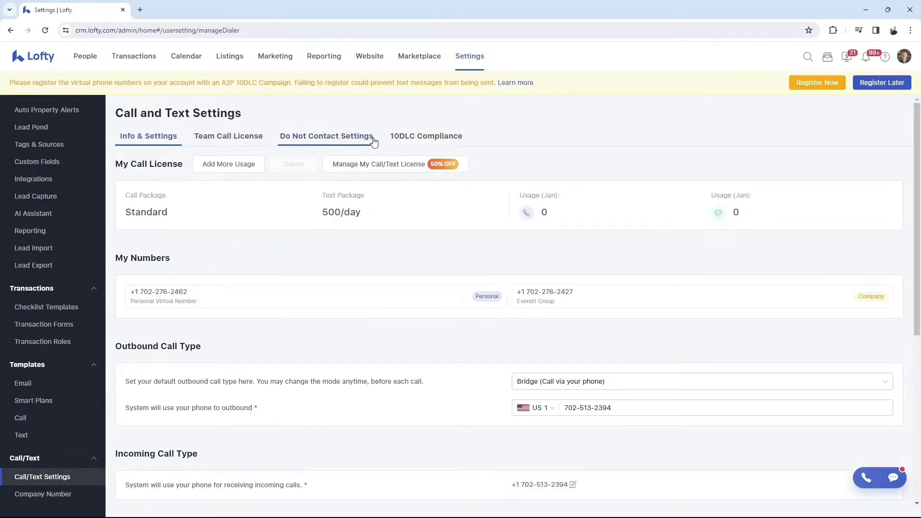
Start the 10DLC business registration with a Tax ID (EIN/CBN) and proceed with Standard brand registration.
click(428, 139)
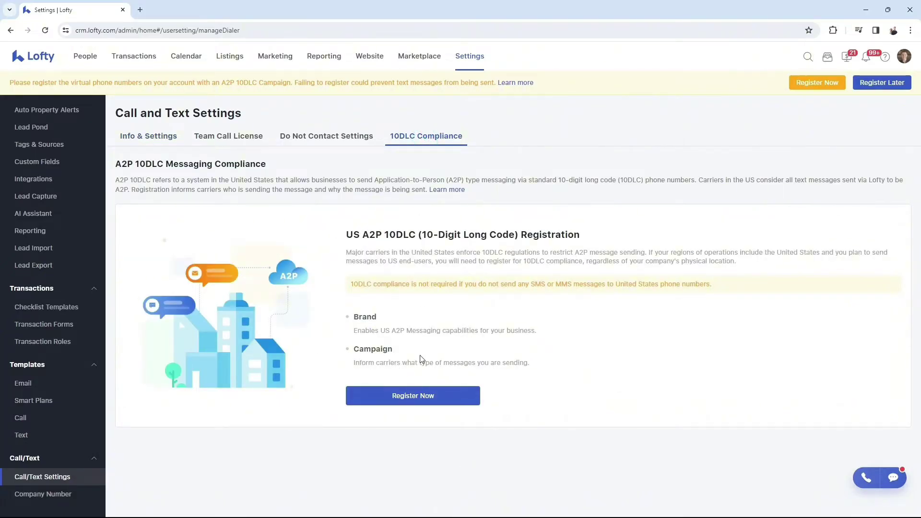
click(825, 83)
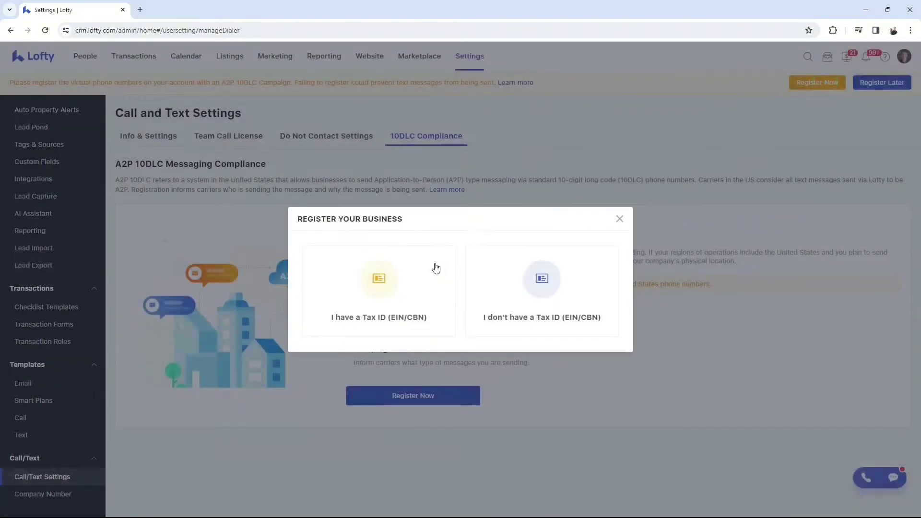
click(620, 219)
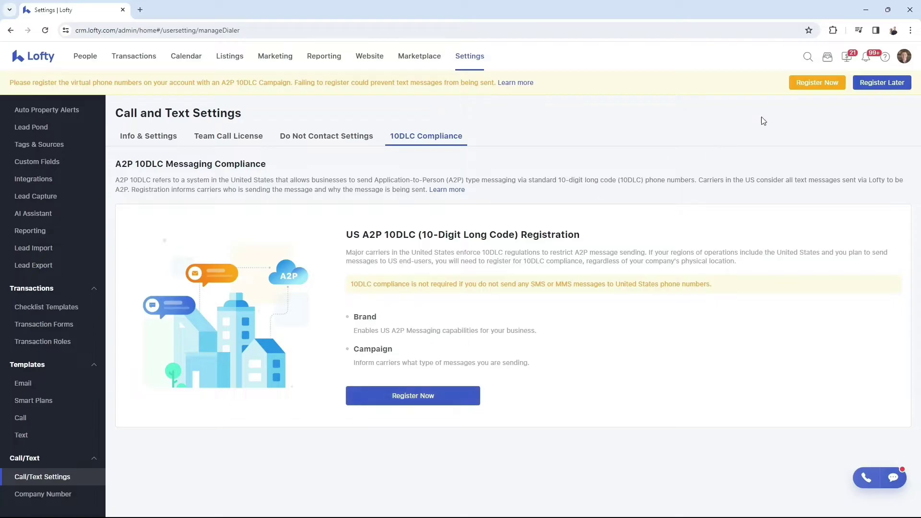
click(809, 84)
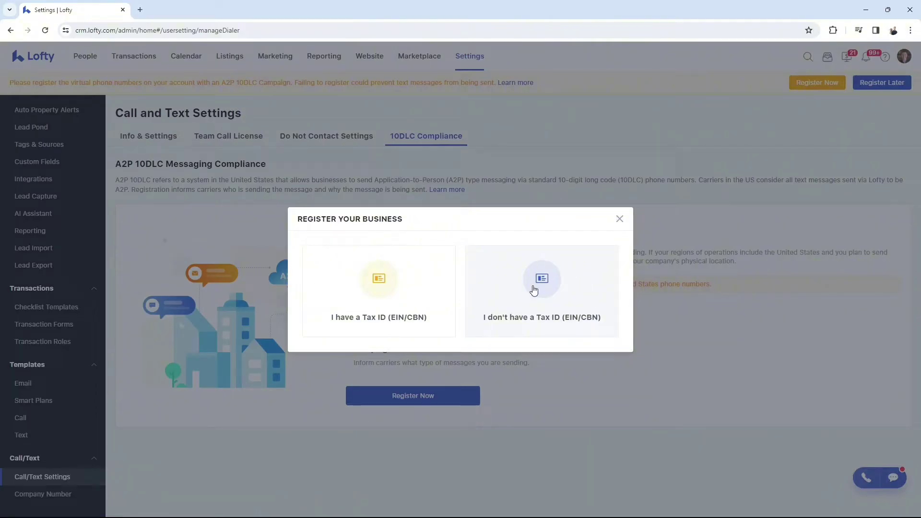
click(390, 284)
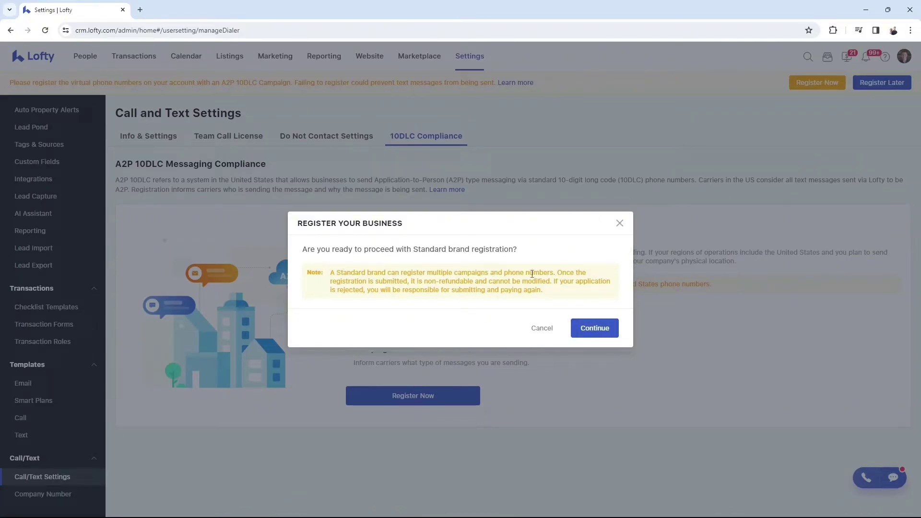
click(602, 328)
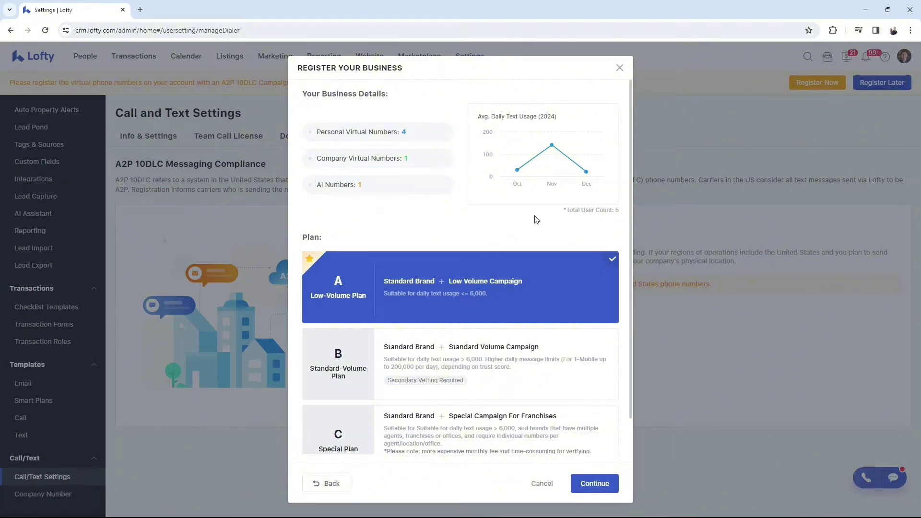
Choose the Low-Volume Plan and complete the business profile for The Everett Group at REAL Broker with its EIN, address, website and contact details.
scroll(536, 220, down, 1)
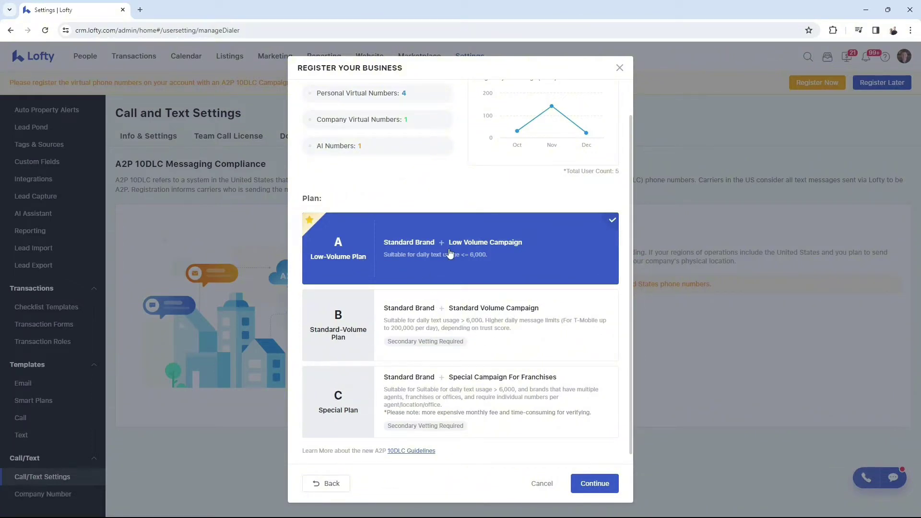
click(601, 483)
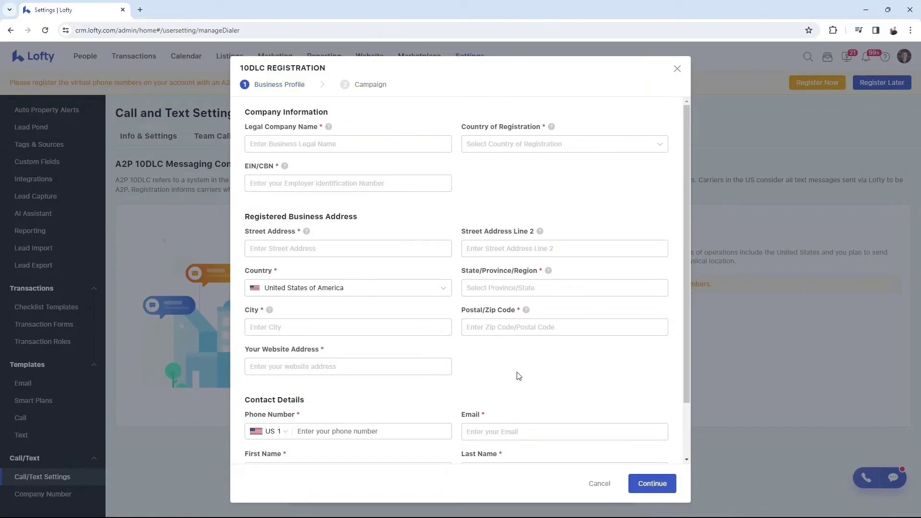
scroll(516, 375, down, 2)
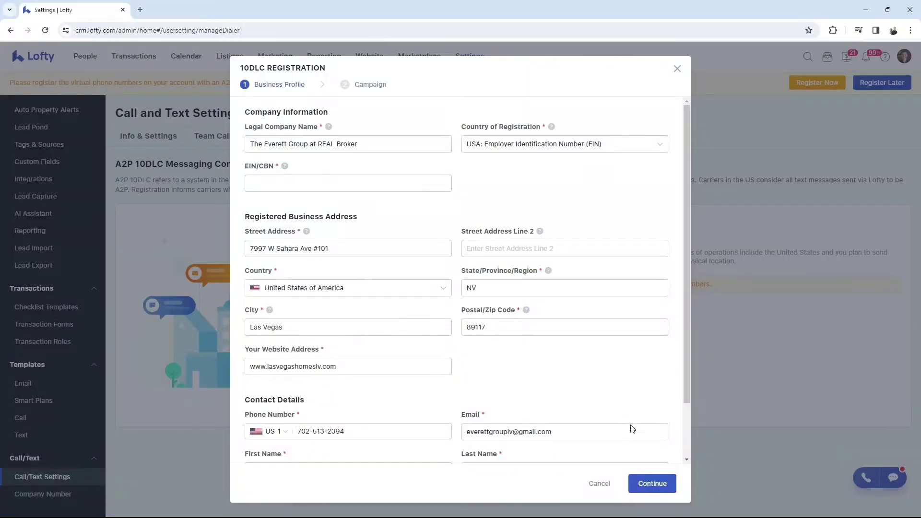
click(655, 485)
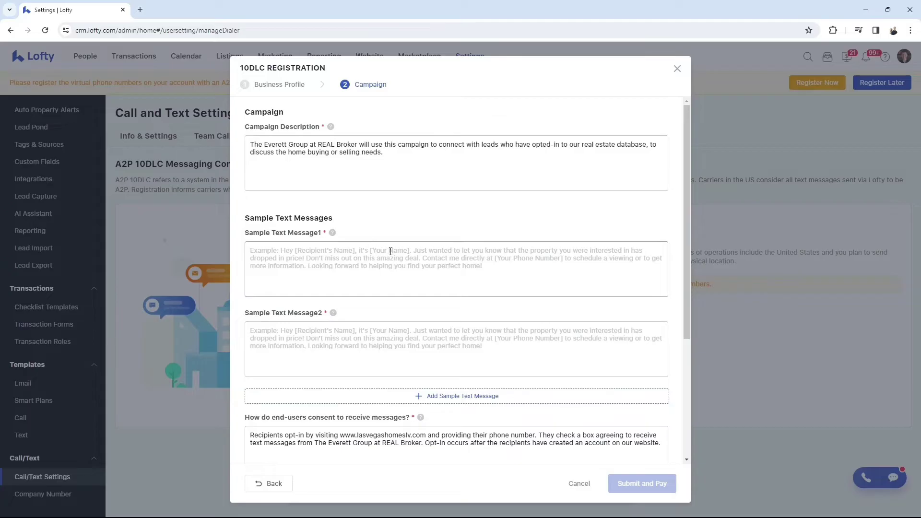
Fill in Sample Text Message 1 with the price-drop text from The Everett Group at REAL Broker, including the contact's phone number.
click(428, 262)
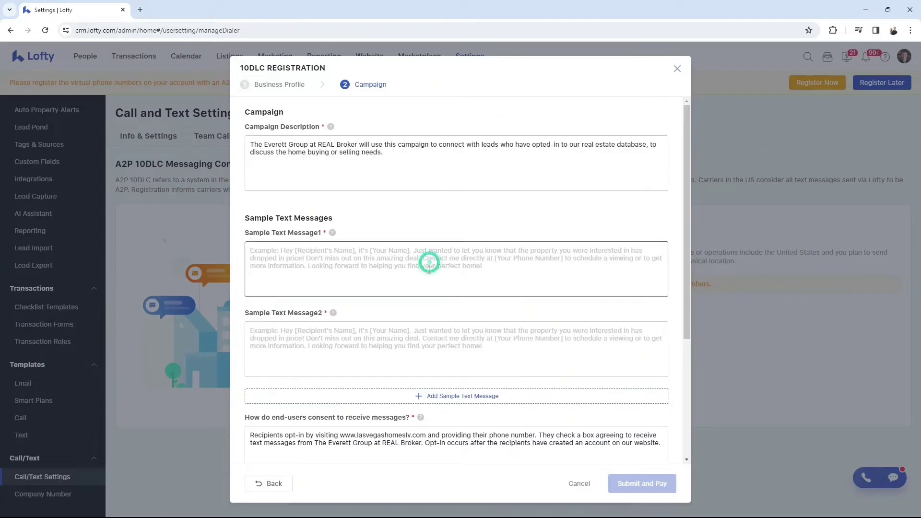
click(428, 269)
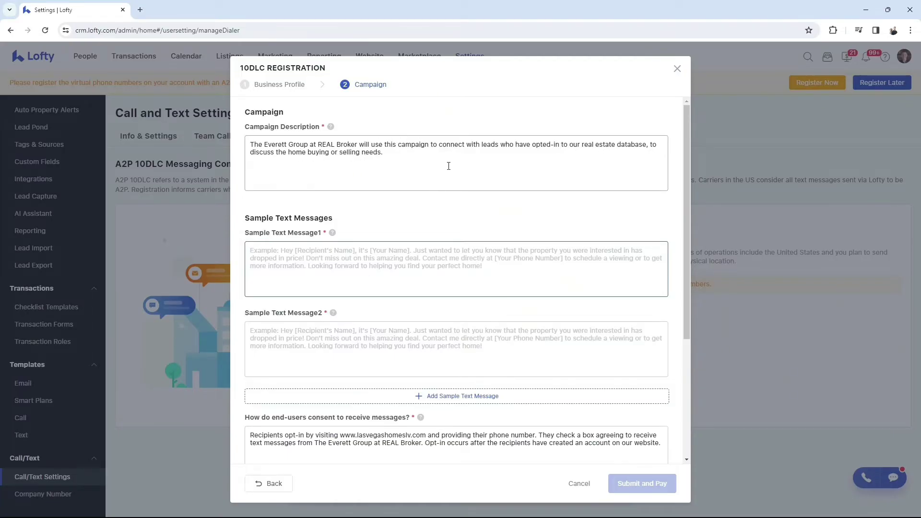
scroll(449, 174, down, 2)
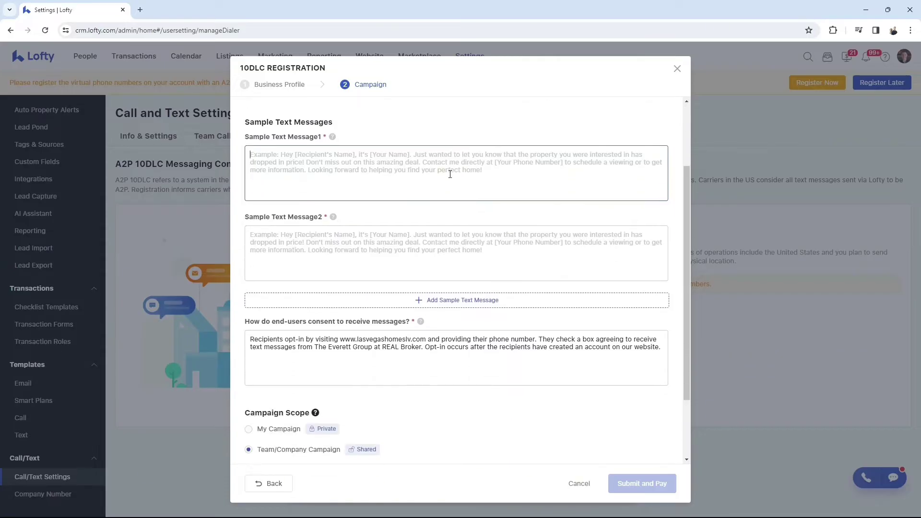
click(332, 138)
click(335, 154)
click(522, 180)
scroll(469, 308, up, 2)
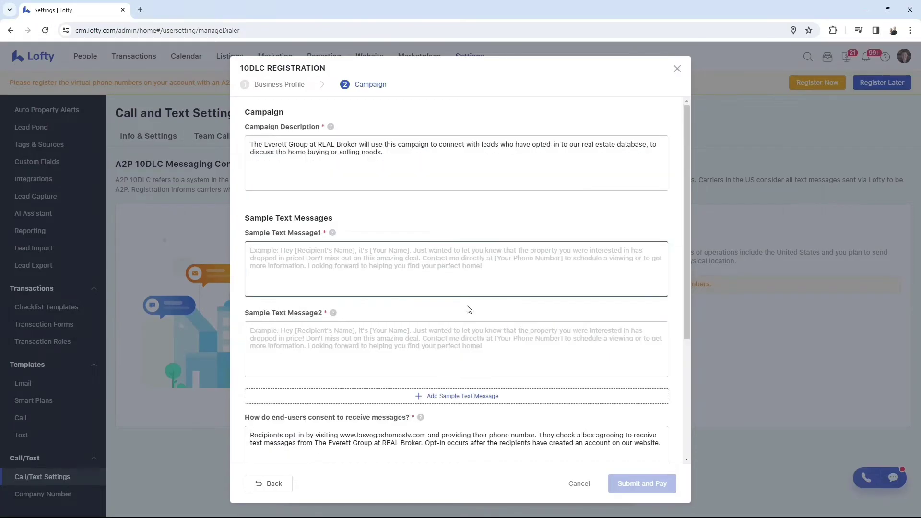
scroll(514, 304, down, 1)
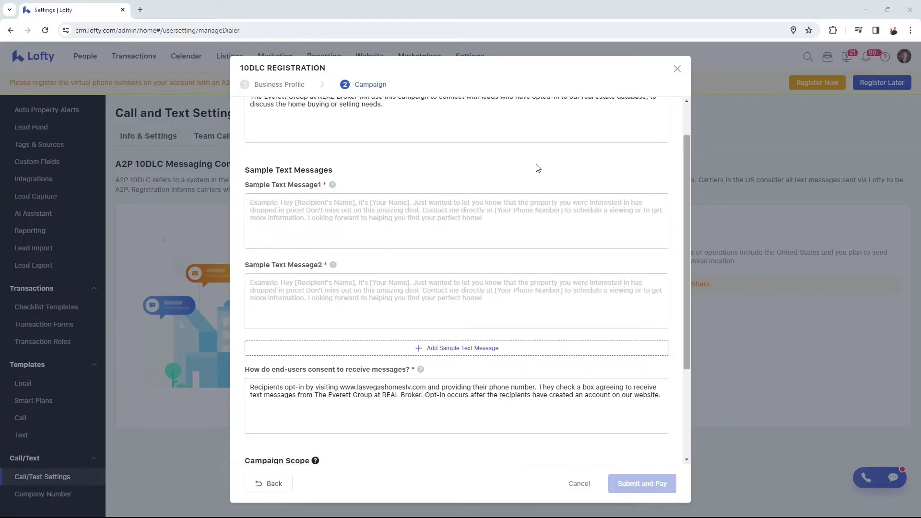
right_click(291, 208)
click(315, 299)
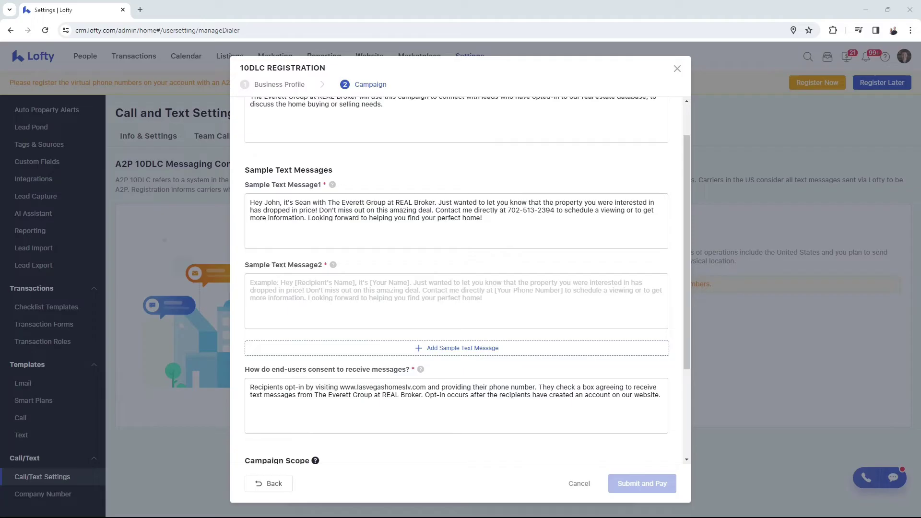
Fill in Sample Text Message 2 with the text thanking the lead for searching the website for homes available in Las Vegas.
click(298, 292)
right_click(295, 286)
click(317, 179)
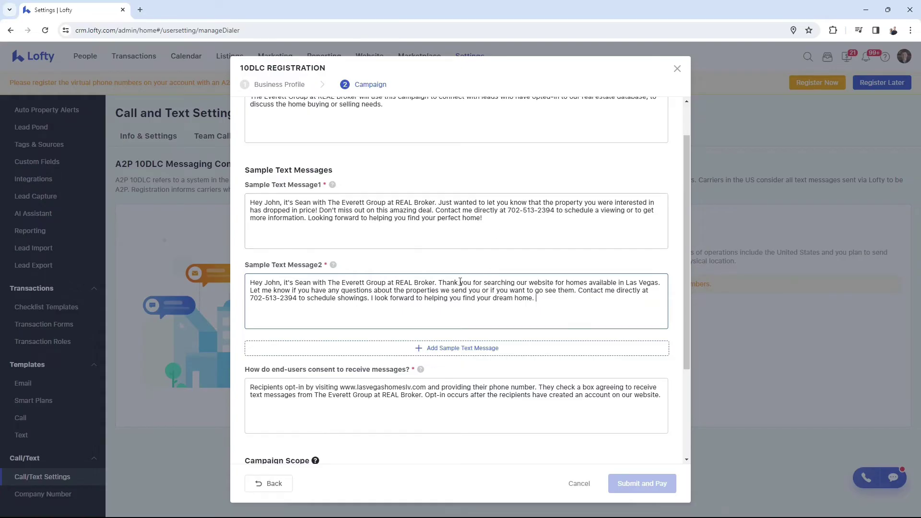
Keep the Team/Company Campaign scope and accept all three declarations on accuracy, team messaging purpose and review period.
scroll(599, 326, down, 2)
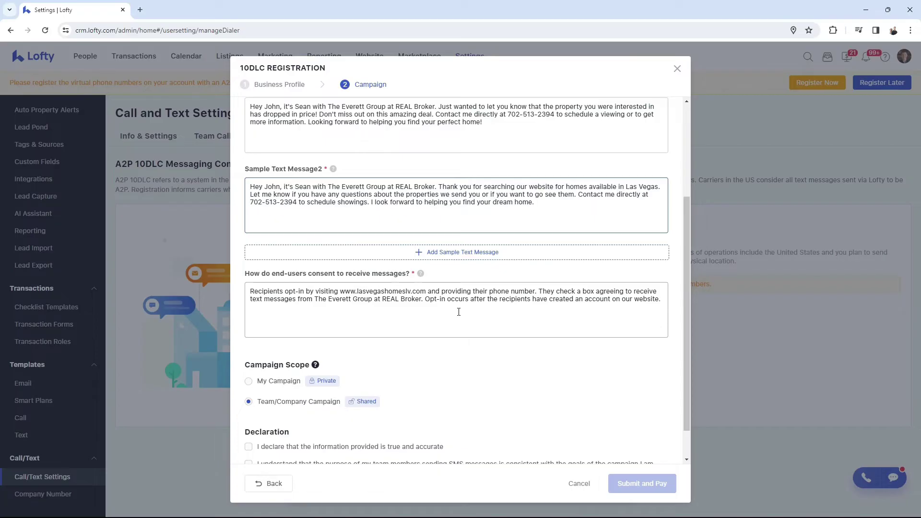
scroll(459, 312, down, 1)
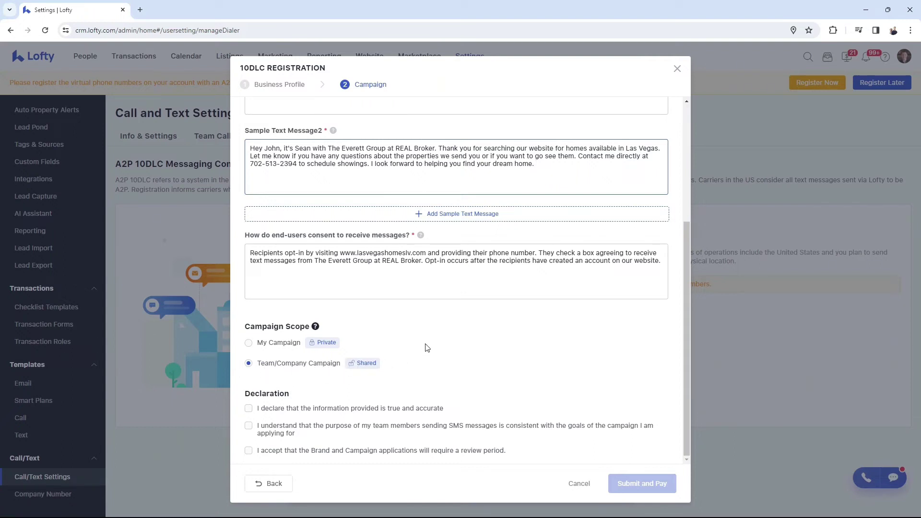
click(248, 409)
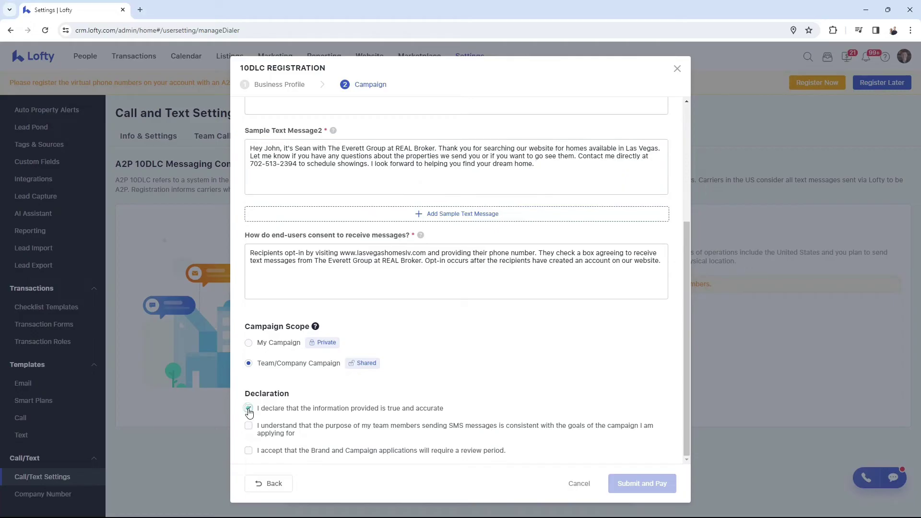
click(248, 428)
click(249, 451)
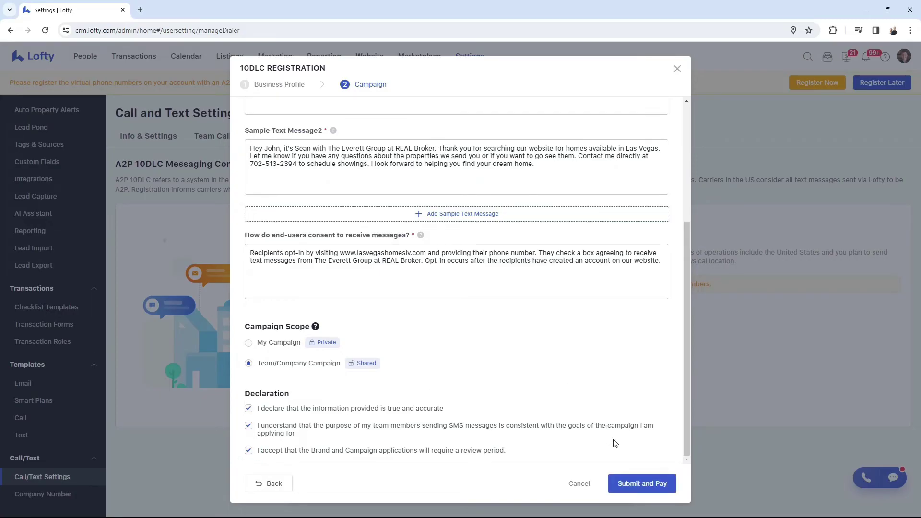
Recheck the campaign details and submit the application for payment, accepting the no-refund notice.
scroll(555, 288, up, 4)
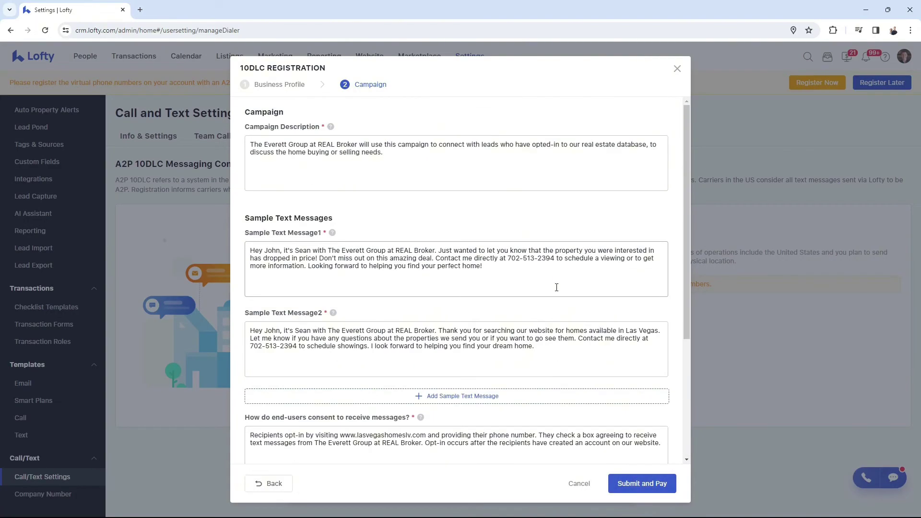
scroll(556, 287, down, 5)
click(642, 484)
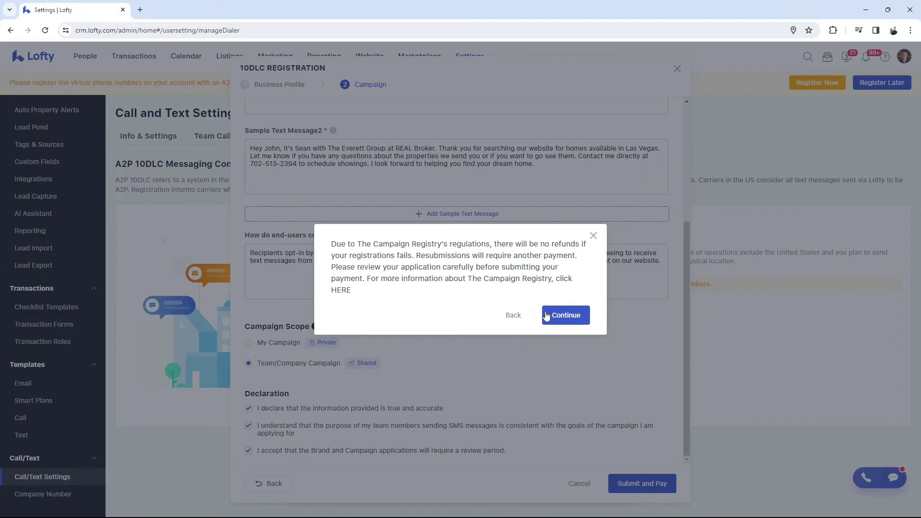
click(571, 315)
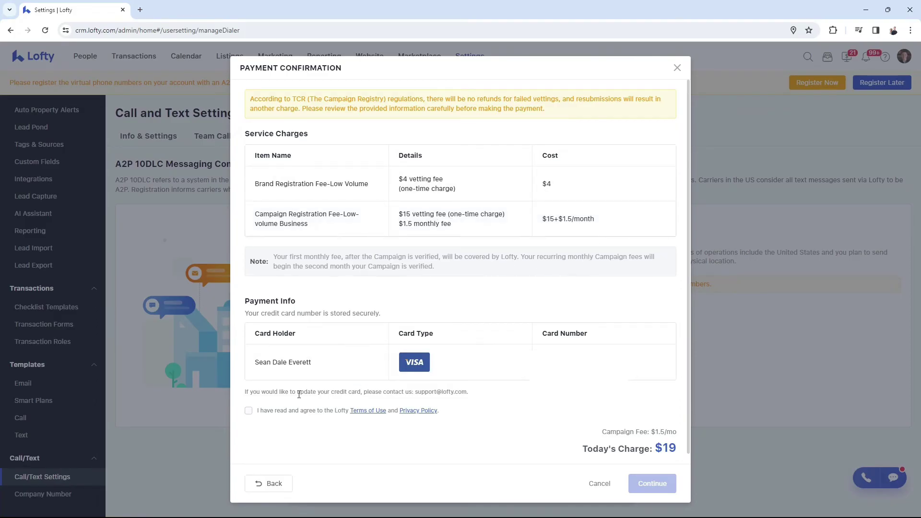
Agree to the Lofty Terms of Use and Privacy Policy and confirm the registration payment.
click(248, 411)
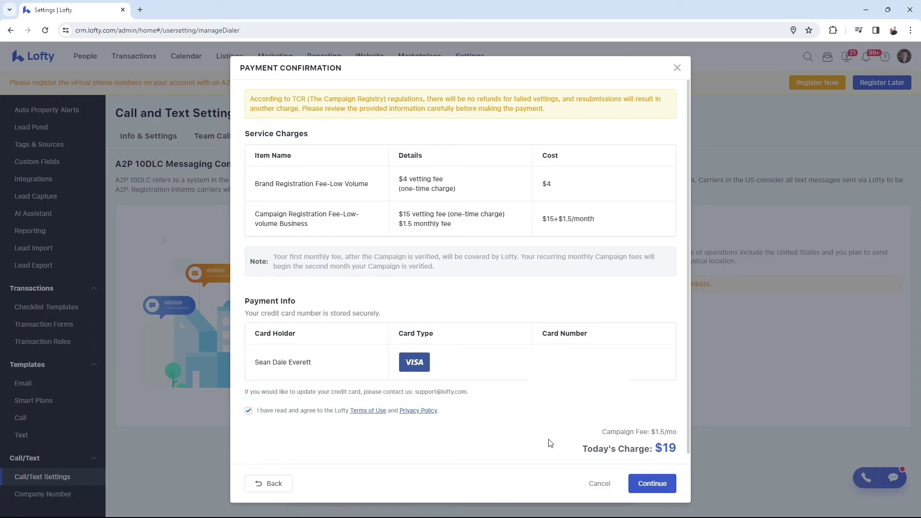
click(653, 486)
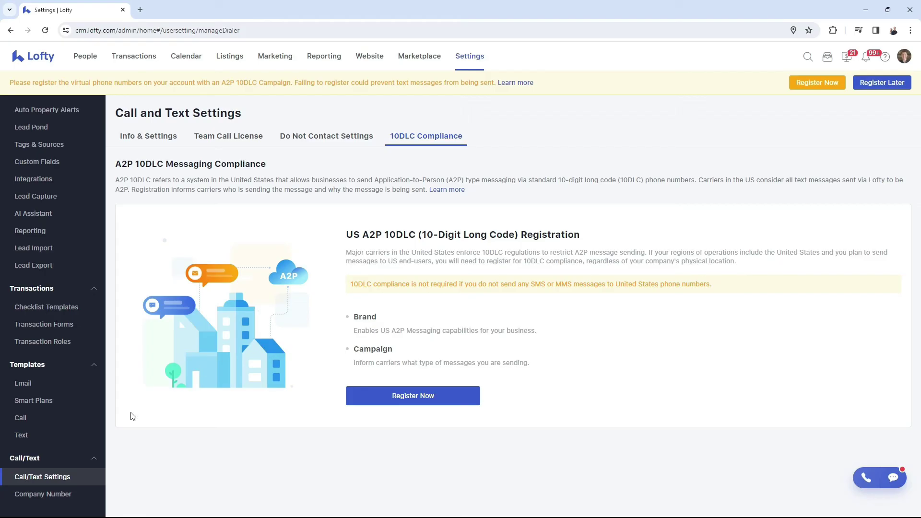
Review the company number page and the team call license table in the call and text settings.
click(41, 495)
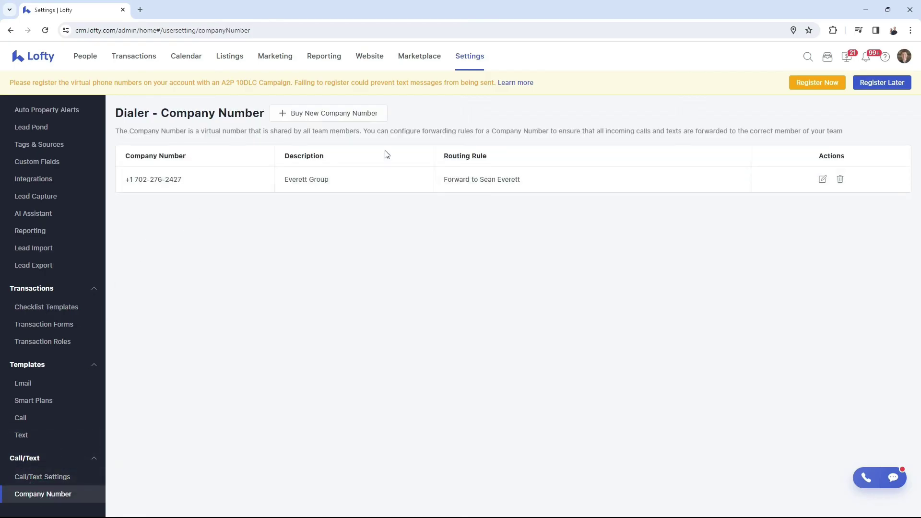
click(42, 476)
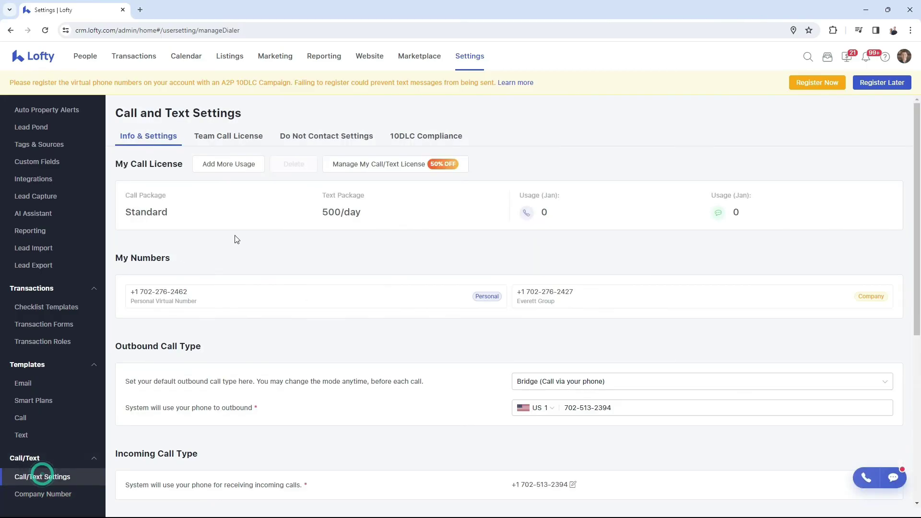
click(230, 137)
click(232, 138)
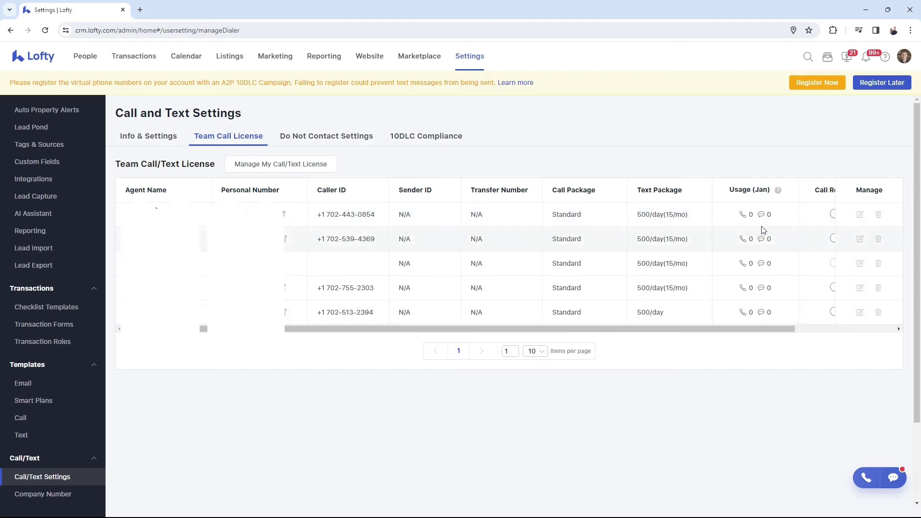
drag(765, 330, 547, 331)
click(542, 125)
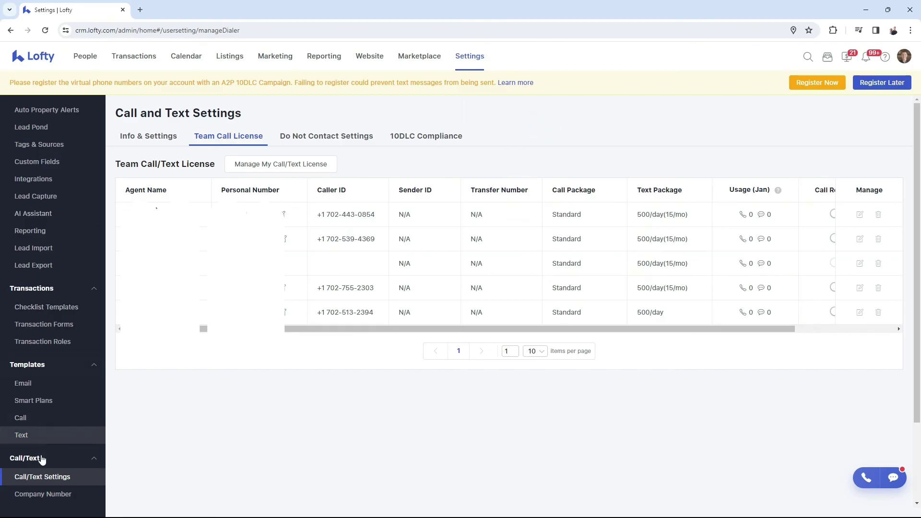
Check the brand's registration status under 10DLC Compliance.
scroll(45, 418, up, 1)
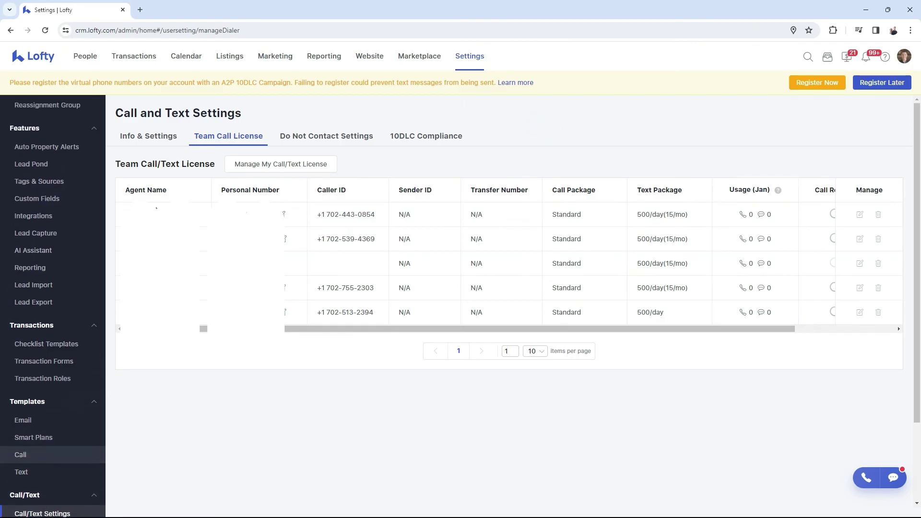
click(425, 135)
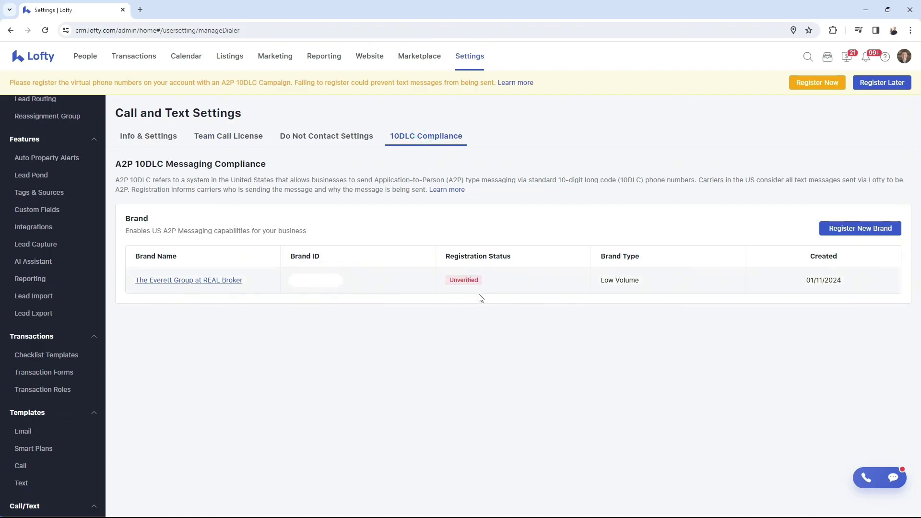